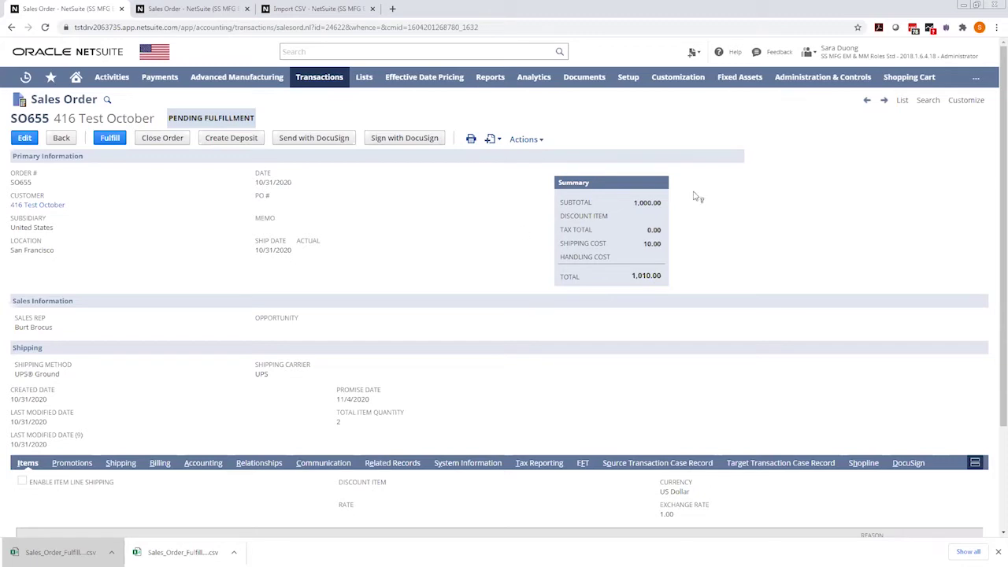
- Open Transactions > Sales > Fulfill Orders in a new browser tab
{"action": "mouse_move", "coordinate": [314, 85]}
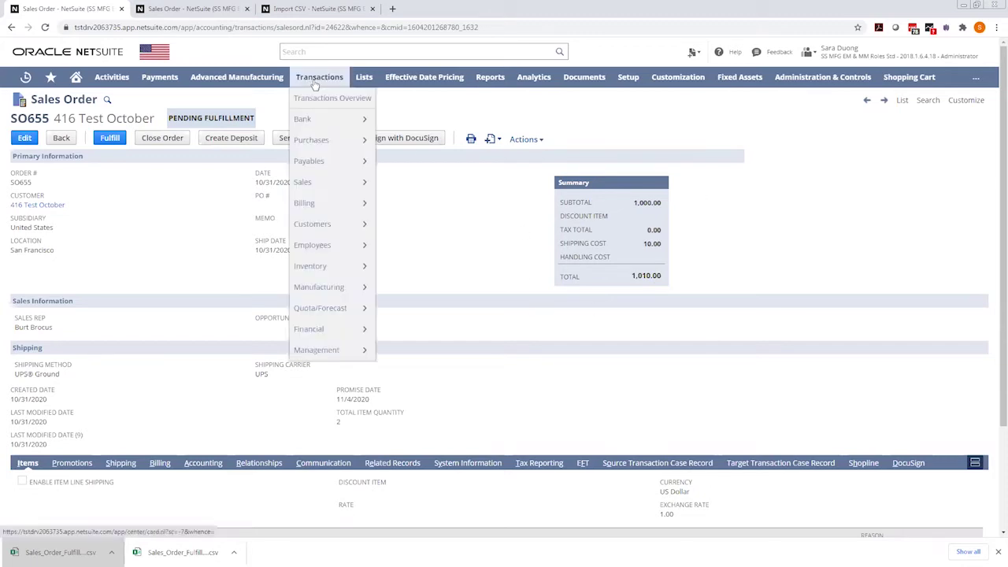
{"action": "mouse_move", "coordinate": [314, 183]}
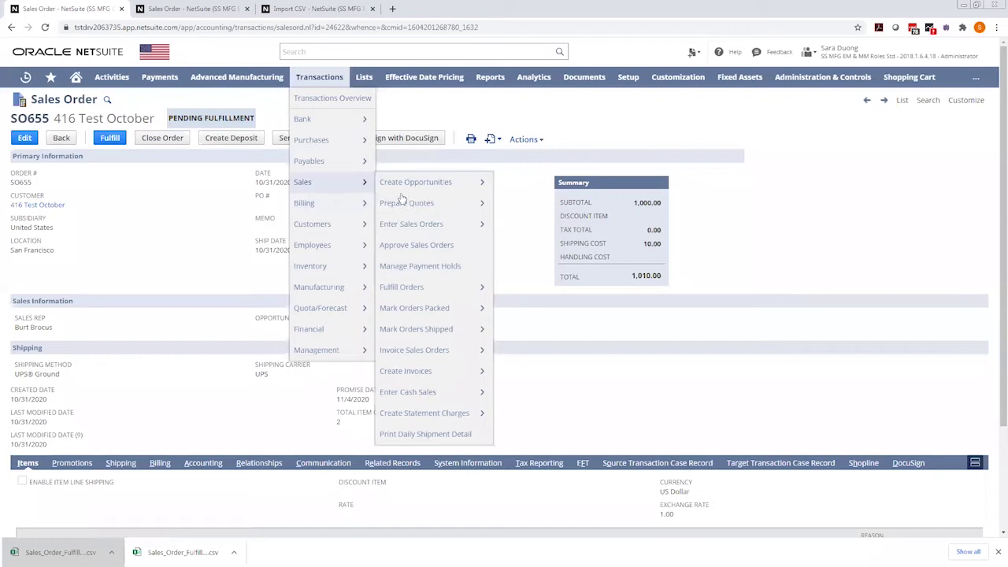
{"action": "right_click", "coordinate": [402, 291]}
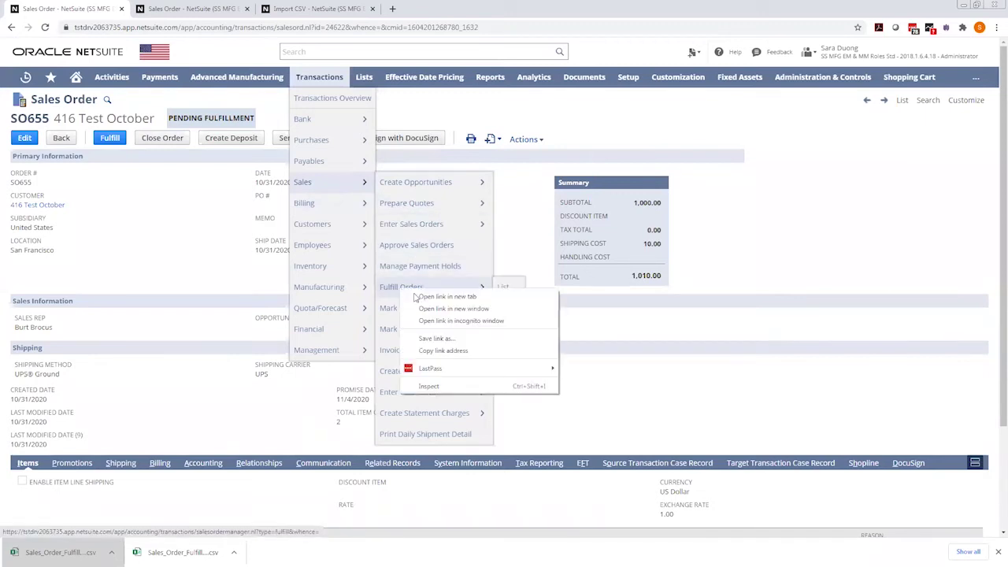
{"action": "left_click", "coordinate": [414, 296]}
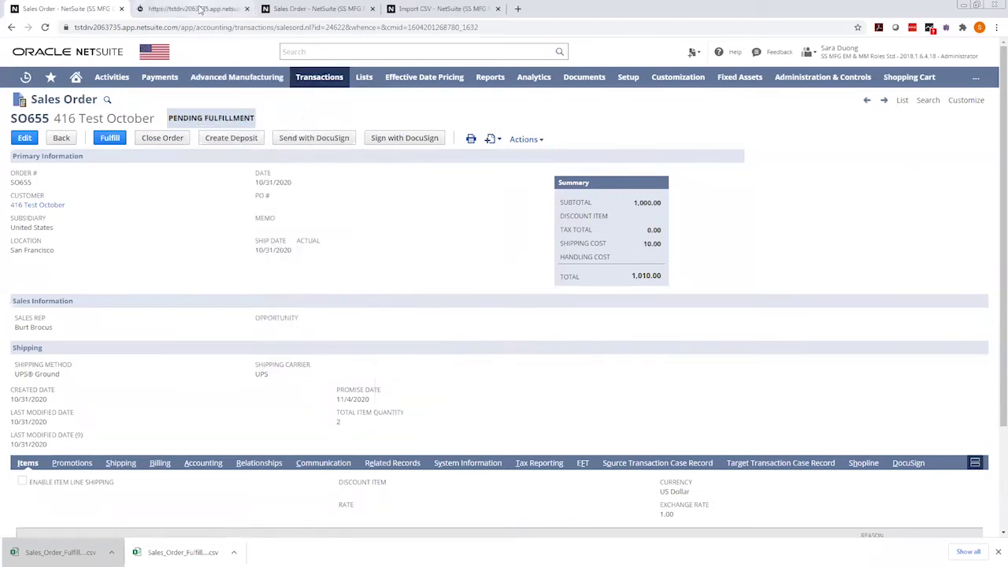
- On the Fulfill Orders tab, bring up Import - CSV and download the sample fulfillment CSV
{"action": "left_click", "coordinate": [197, 9]}
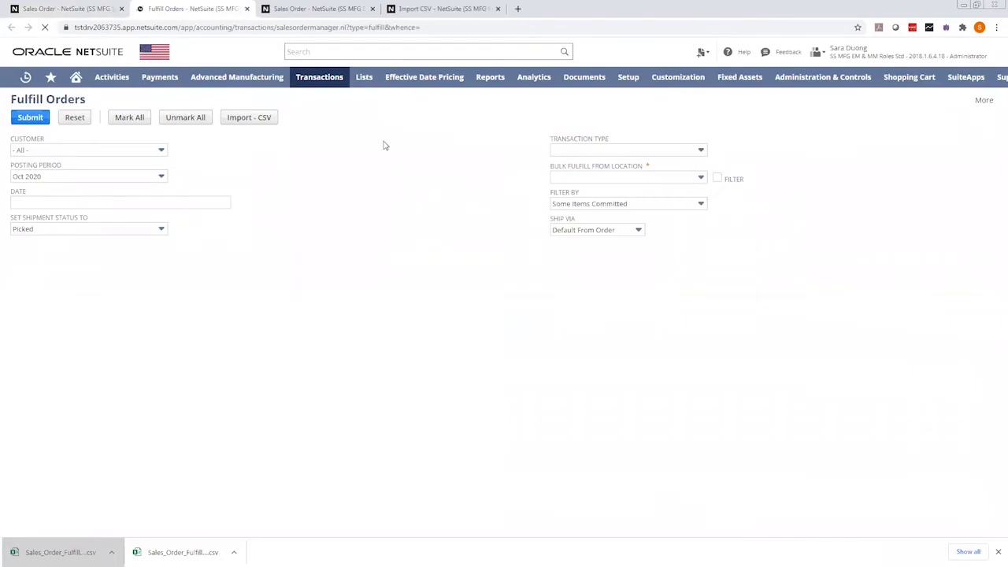
{"action": "left_click", "coordinate": [254, 123]}
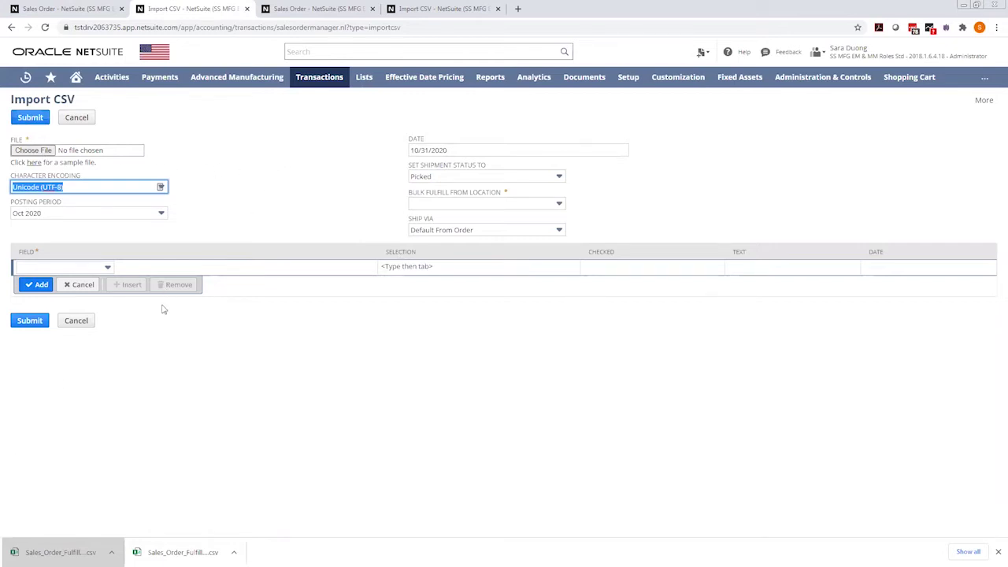
{"action": "left_click", "coordinate": [37, 164]}
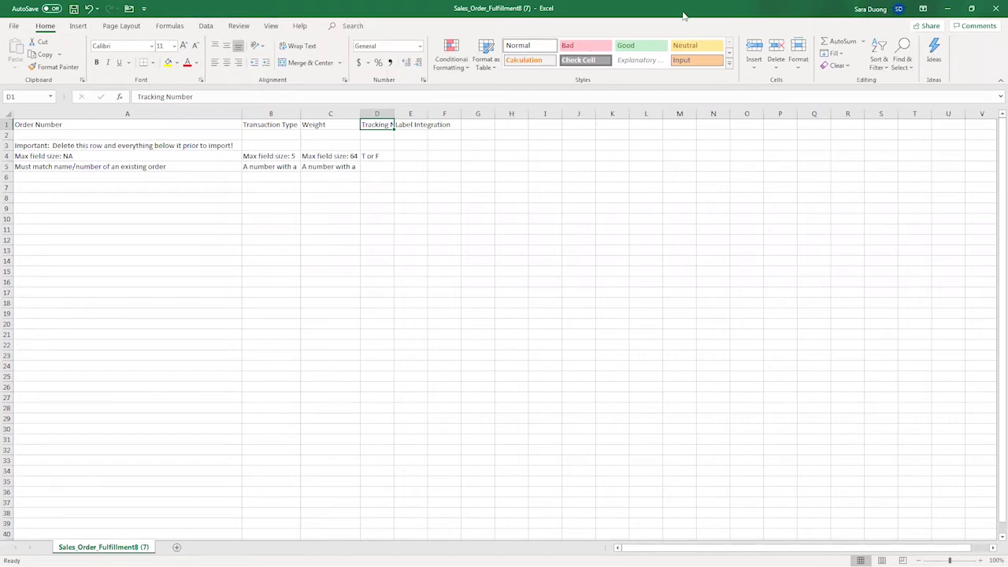
- Review the template's Order Number, Transaction Type, Weight and Tracking Number columns, then go back to the browser
{"action": "key", "text": "alt+Tab"}
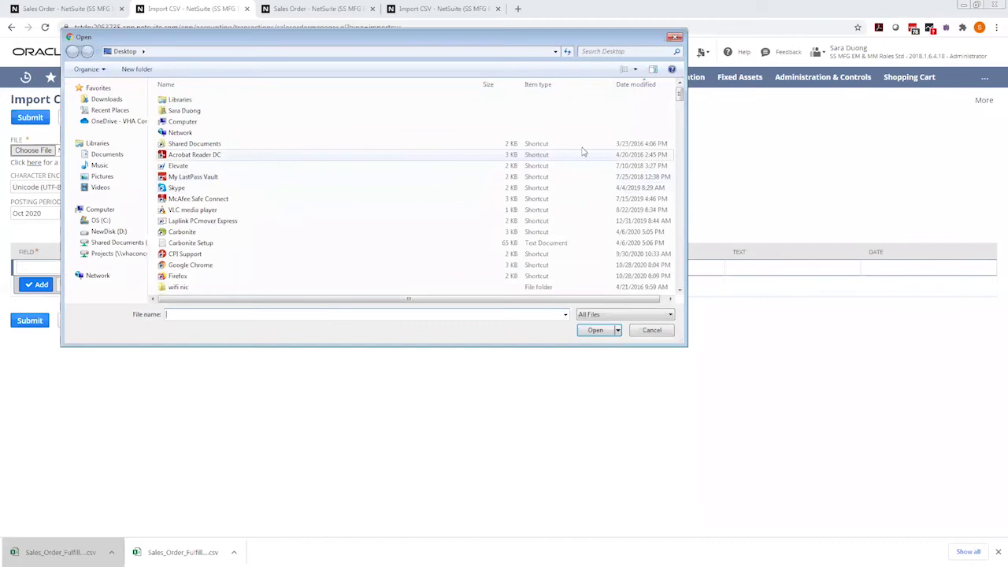
- Attach Sales_Order_Fulfillment8.csv from the Desktop to the import form
{"action": "left_click_drag", "start_coordinate": [679, 95], "coordinate": [684, 297]}
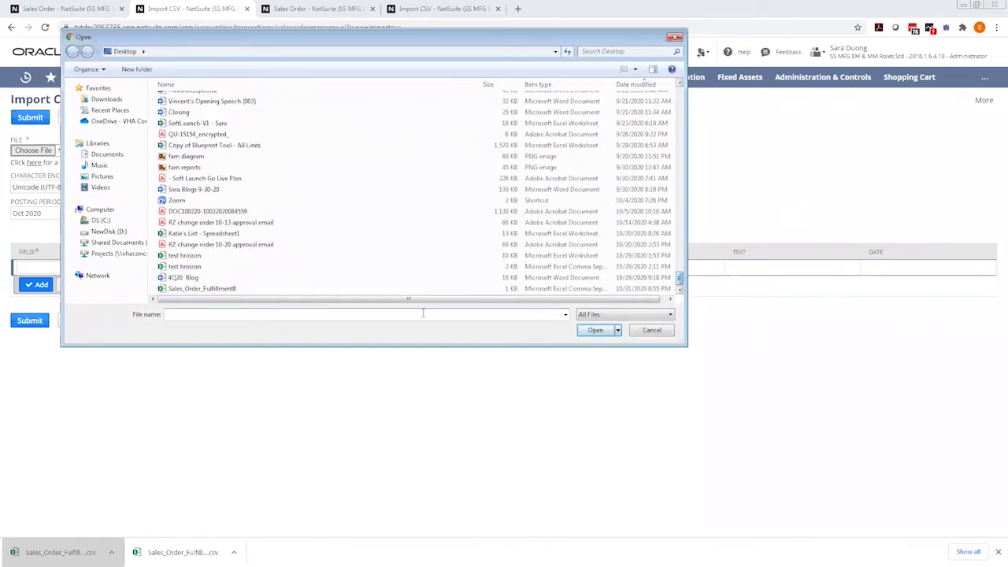
{"action": "double_click", "coordinate": [201, 288]}
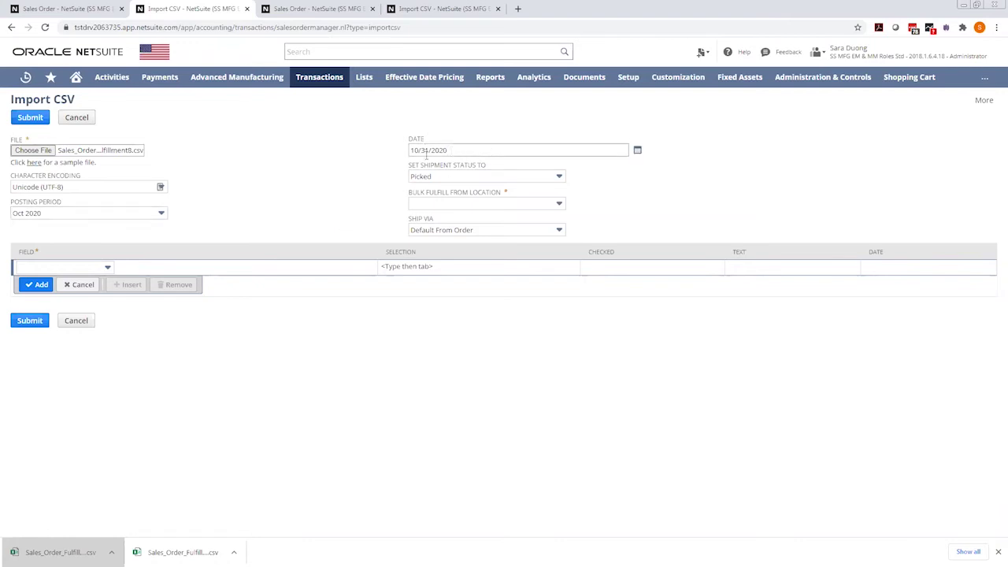
- Set shipment status to Shipped, fulfil-from location to San Francisco, and Ship Via to Default From Order
{"action": "left_click", "coordinate": [451, 183]}
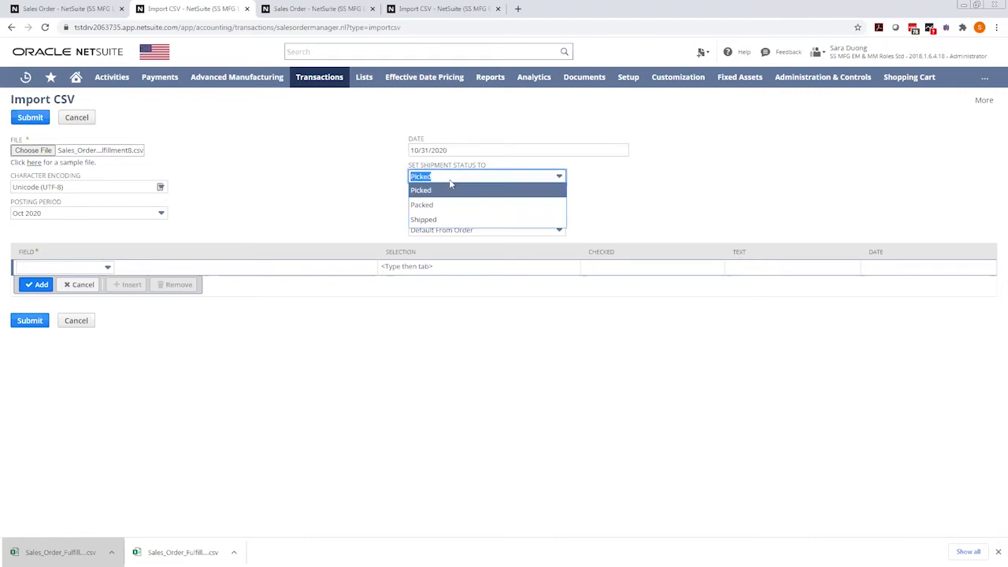
{"action": "left_click", "coordinate": [423, 219]}
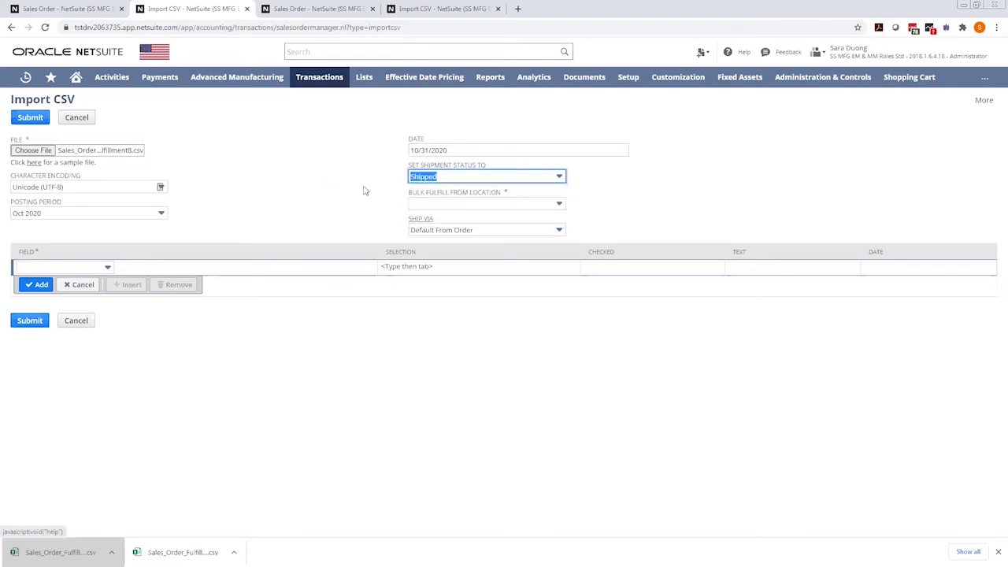
{"action": "left_click", "coordinate": [441, 207]}
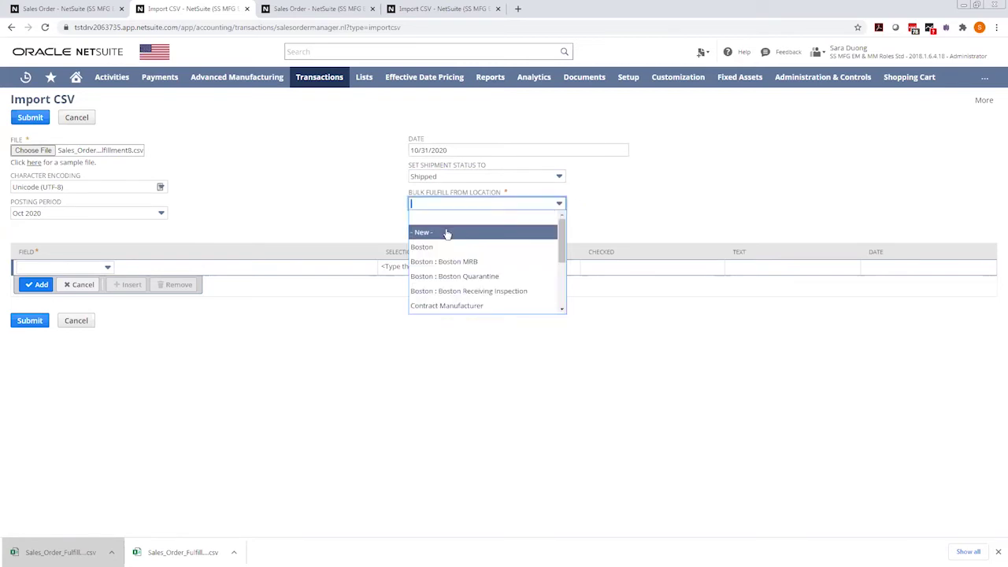
{"action": "scroll", "coordinate": [449, 268], "scroll_direction": "down", "scroll_amount": 3}
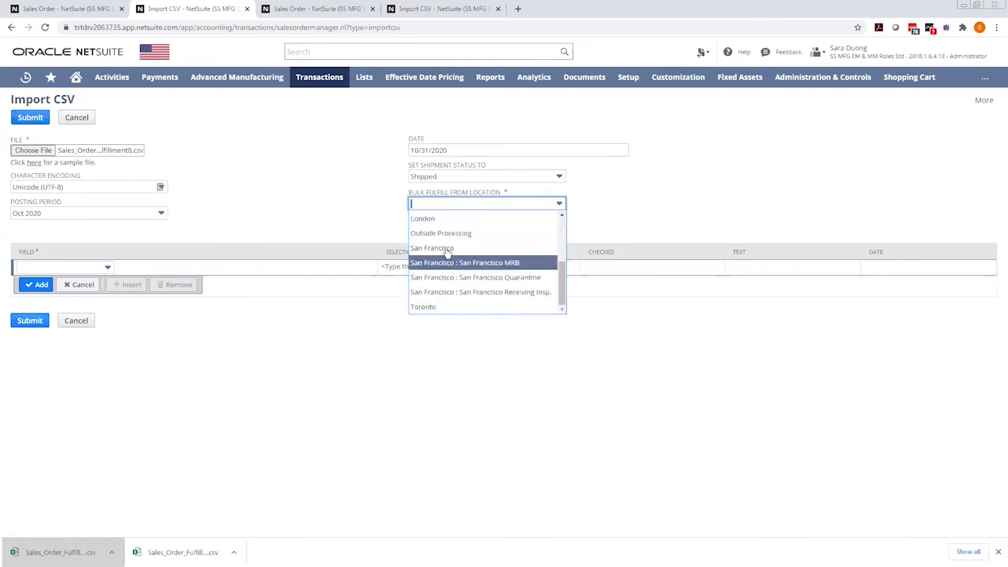
{"action": "left_click", "coordinate": [446, 249]}
{"action": "left_click", "coordinate": [343, 201]}
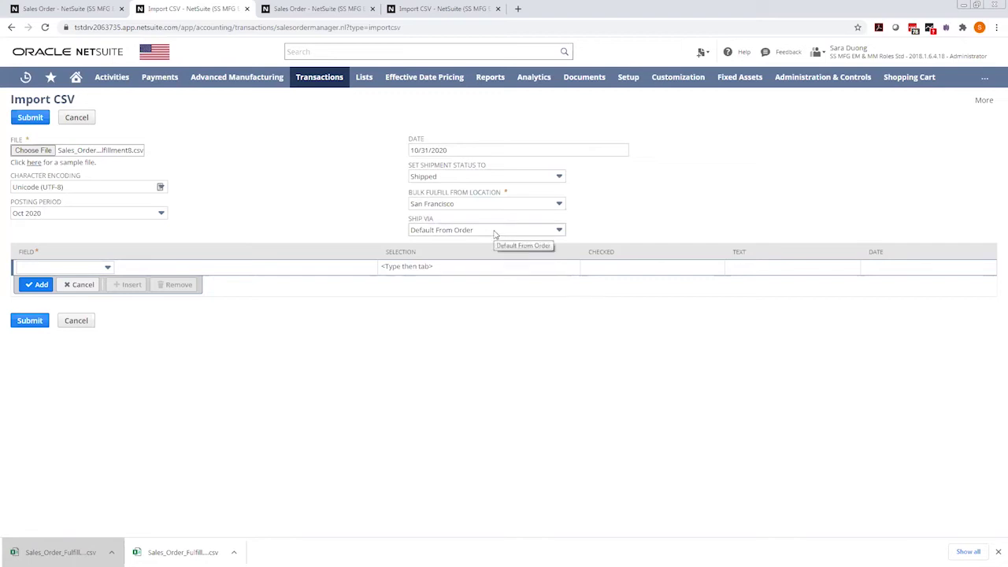
{"action": "left_click", "coordinate": [494, 231]}
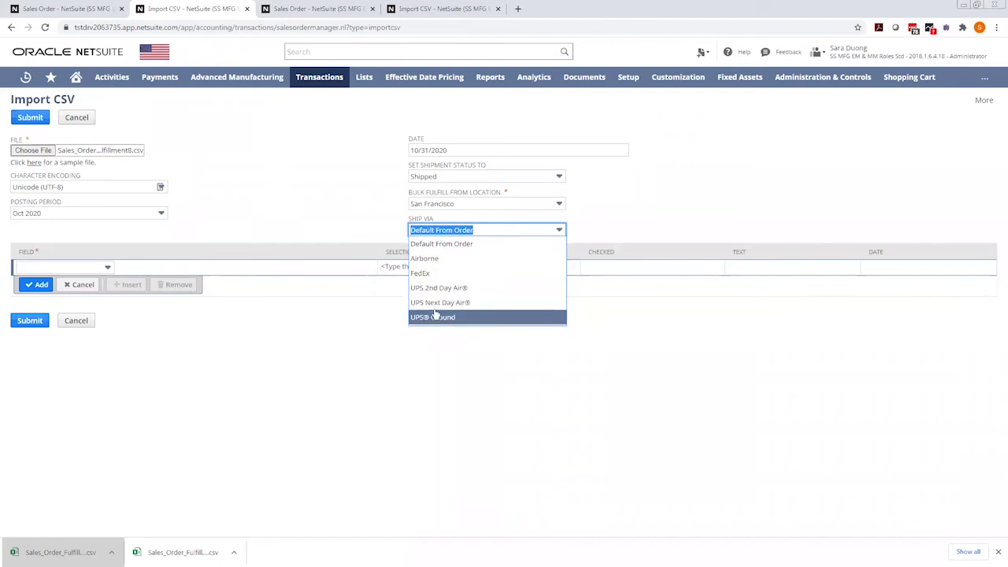
{"action": "left_click", "coordinate": [492, 230]}
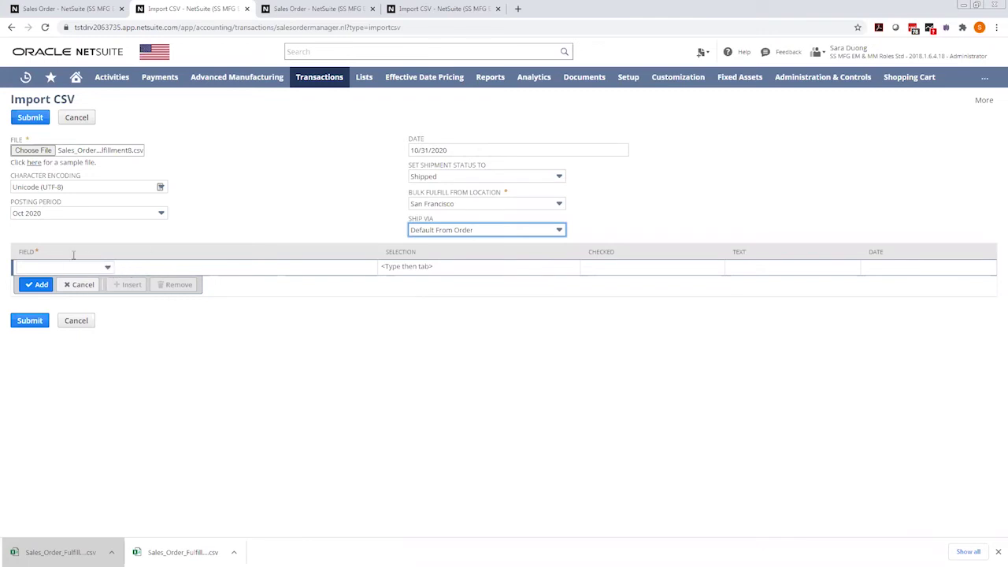
- Add a Memo field line with the text 'Hello Testing' to the import
{"action": "left_click", "coordinate": [97, 269]}
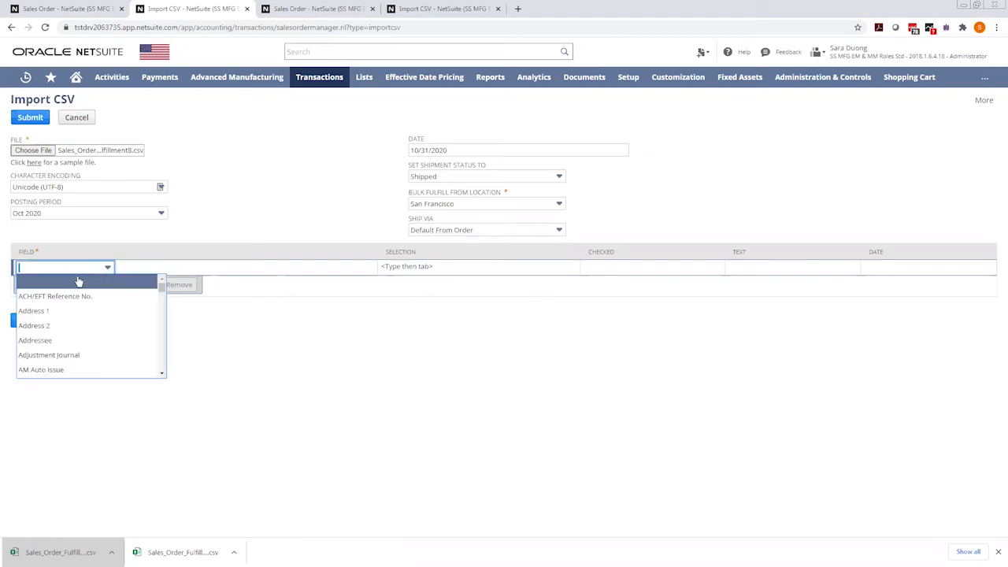
{"action": "type", "text": "Memo"}
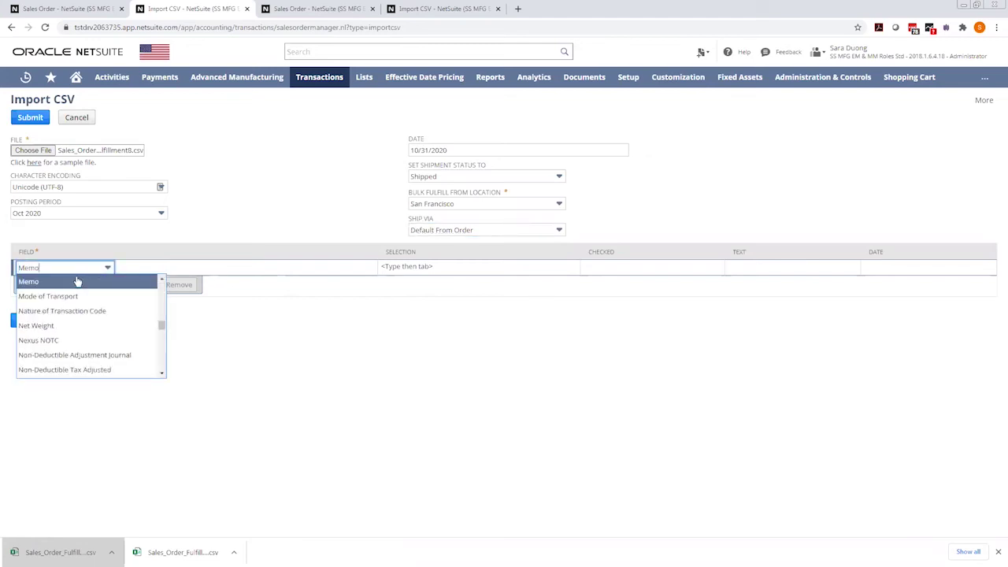
{"action": "key", "text": "Return"}
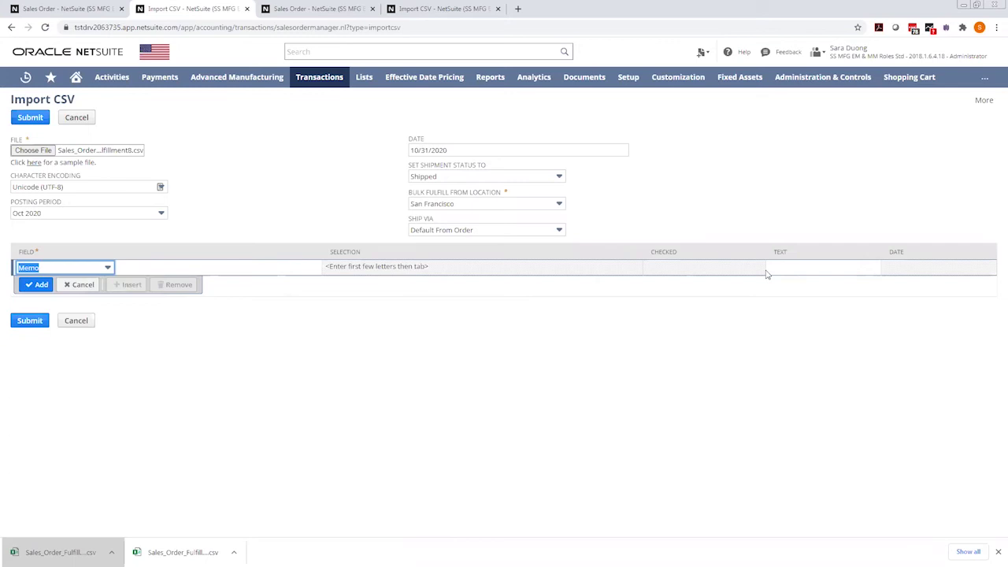
{"action": "left_click", "coordinate": [789, 269]}
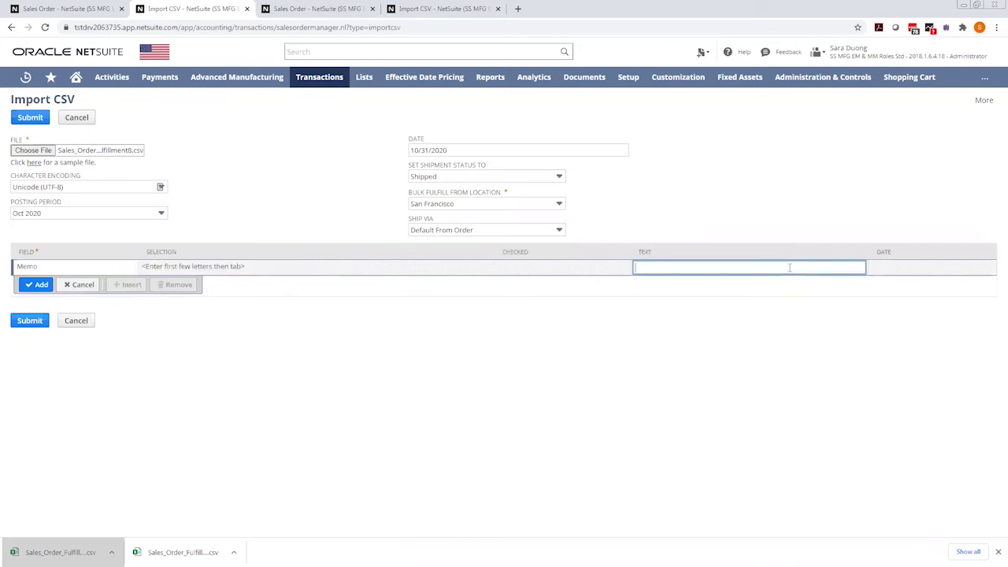
{"action": "type", "text": "Hello Testing"}
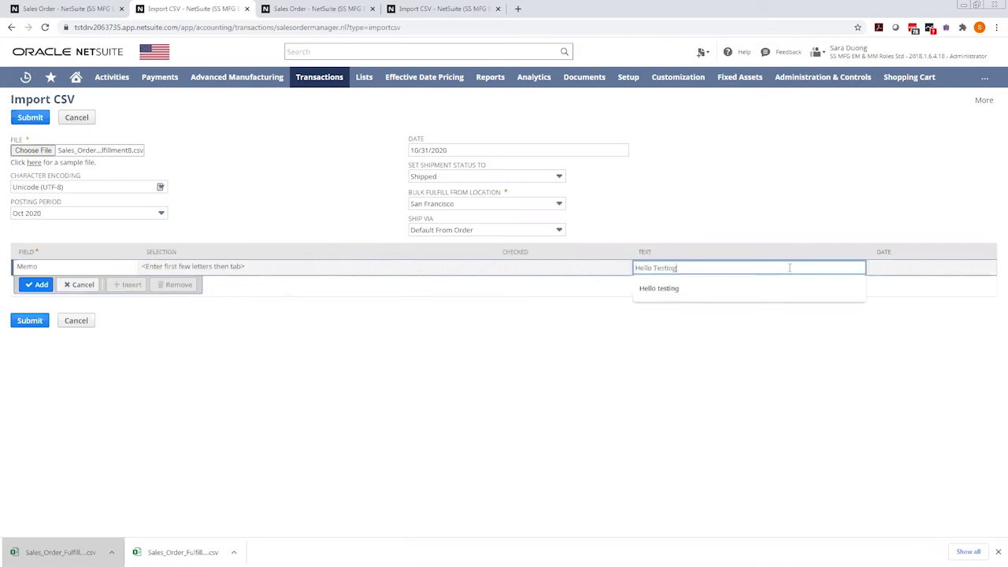
{"action": "left_click", "coordinate": [354, 272]}
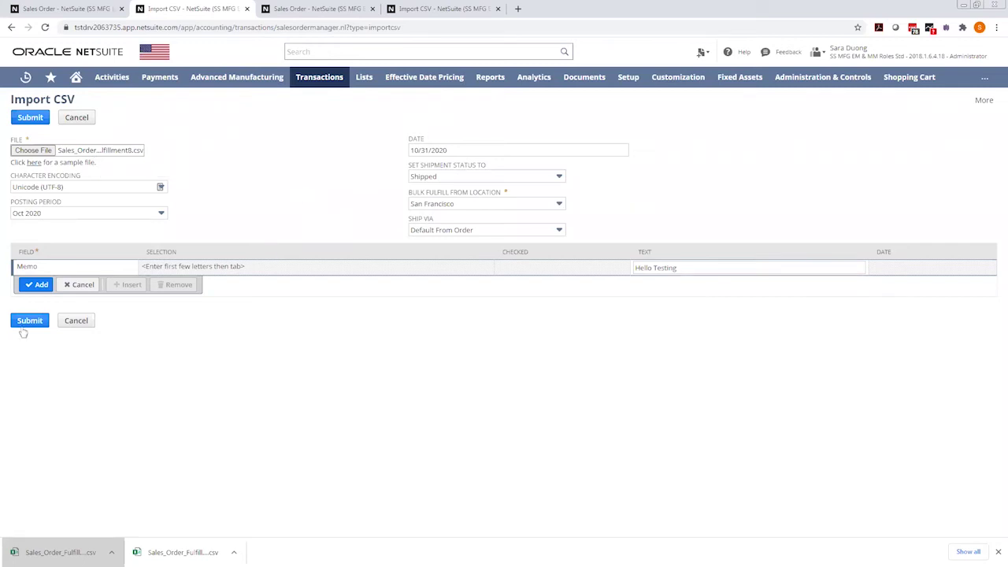
{"action": "left_click", "coordinate": [84, 15]}
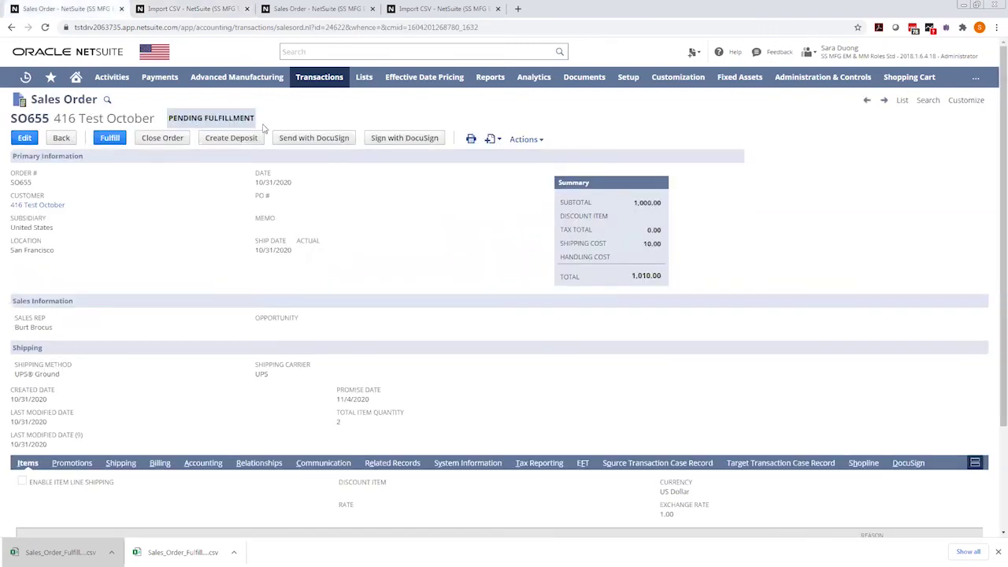
{"action": "key", "text": "ctrl+3"}
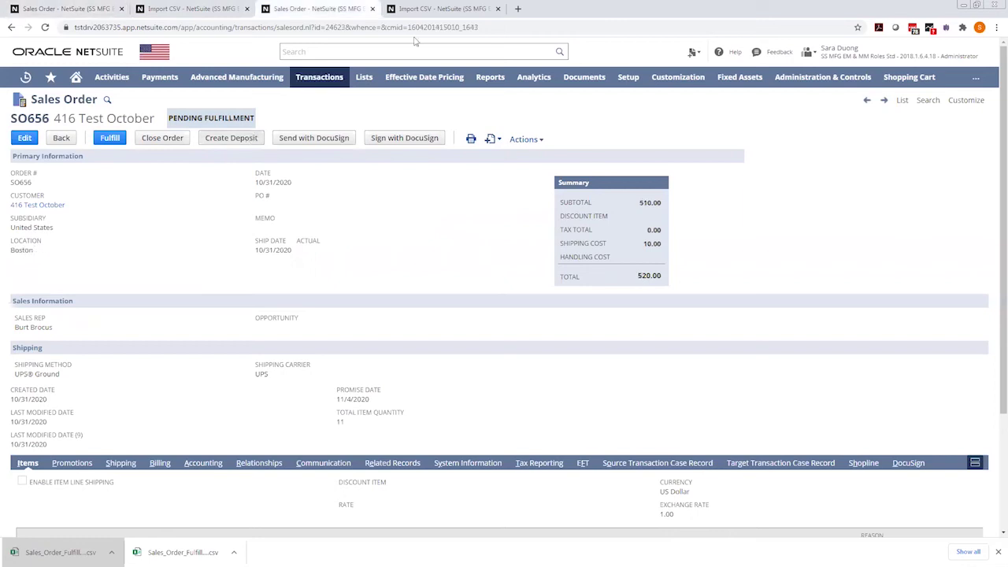
{"action": "left_click", "coordinate": [420, 10]}
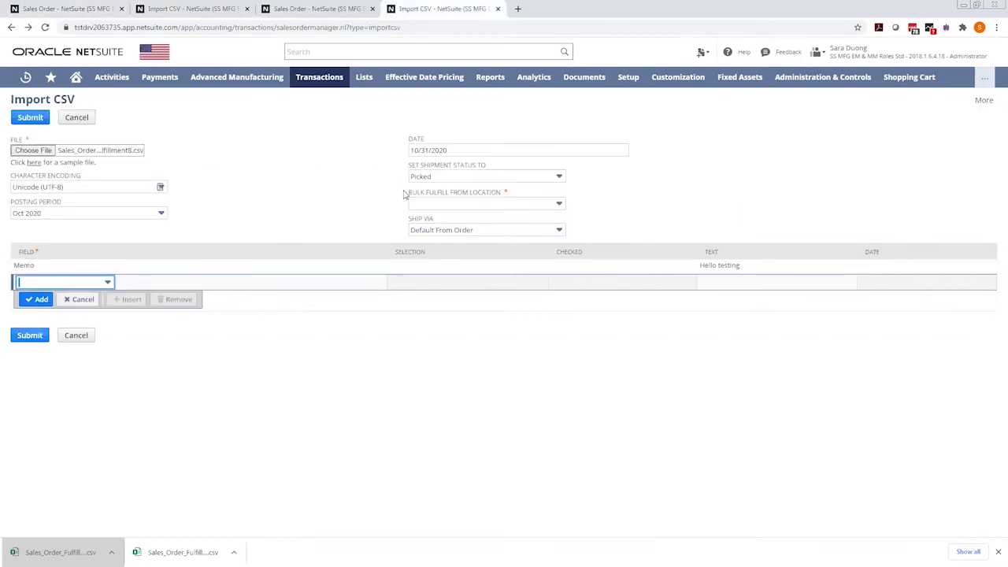
{"action": "left_click", "coordinate": [225, 11]}
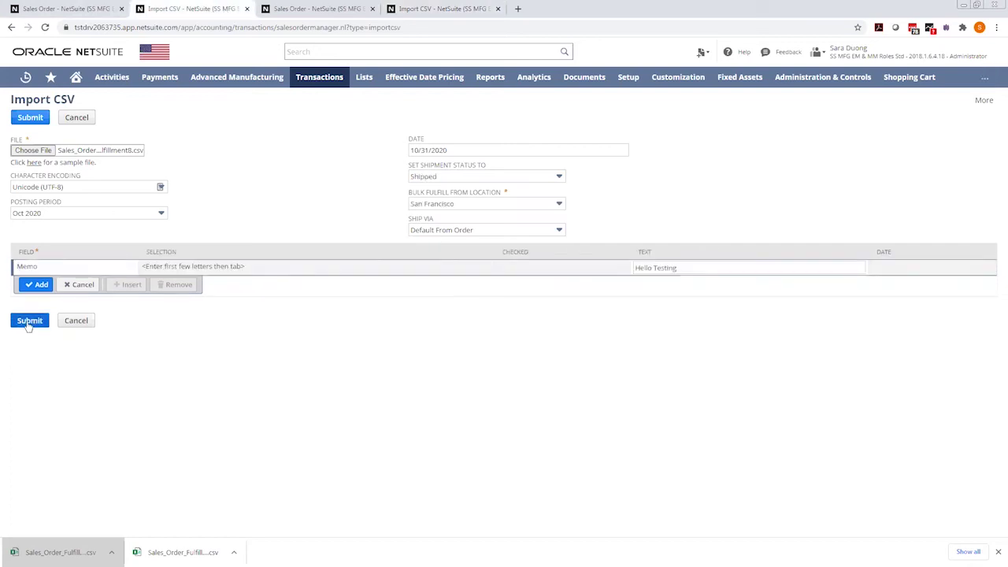
- Submit the import, refresh until submission 5467 shows Complete with 0 errors, and return to SO655
{"action": "left_click", "coordinate": [68, 323]}
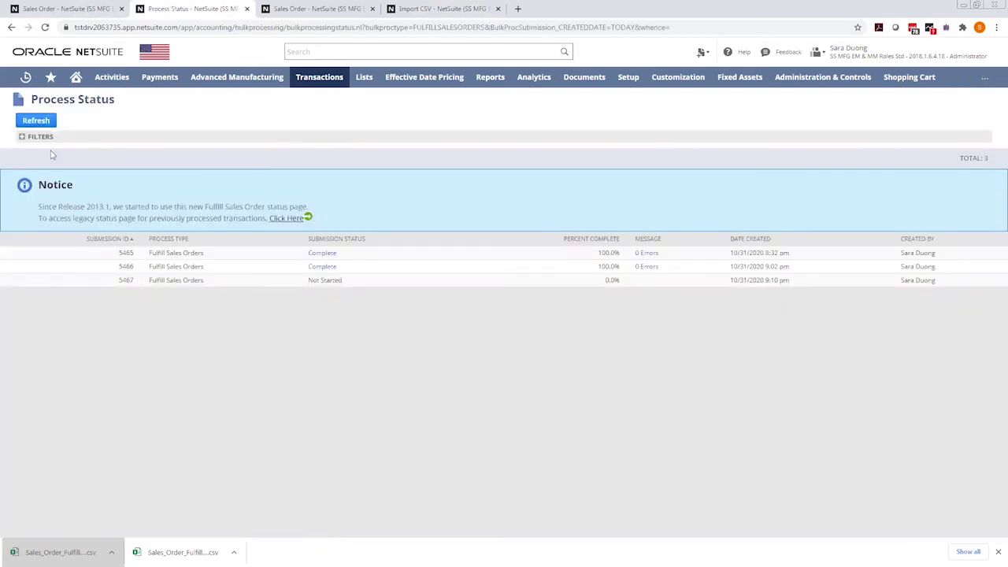
{"action": "left_click", "coordinate": [44, 123]}
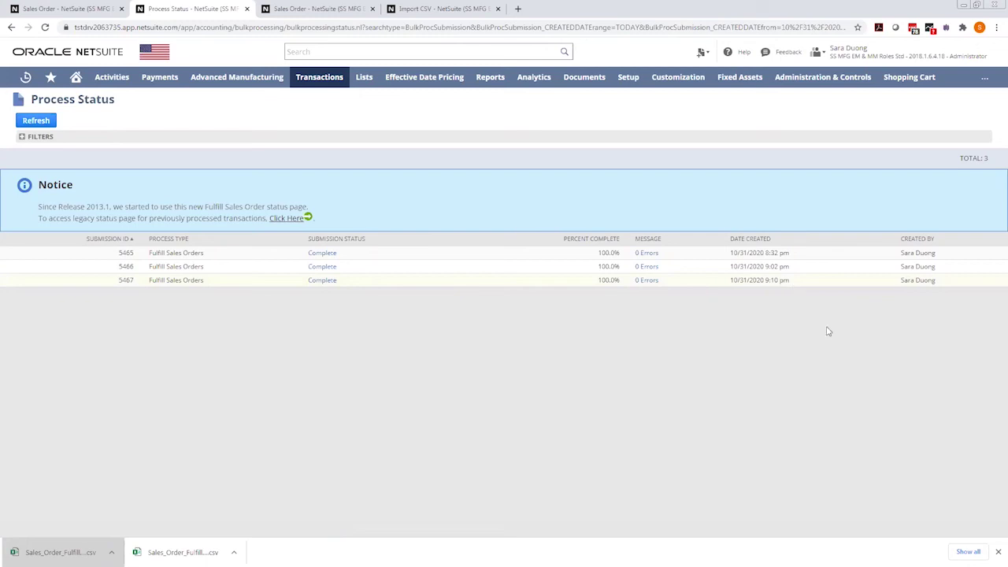
{"action": "left_click", "coordinate": [41, 11]}
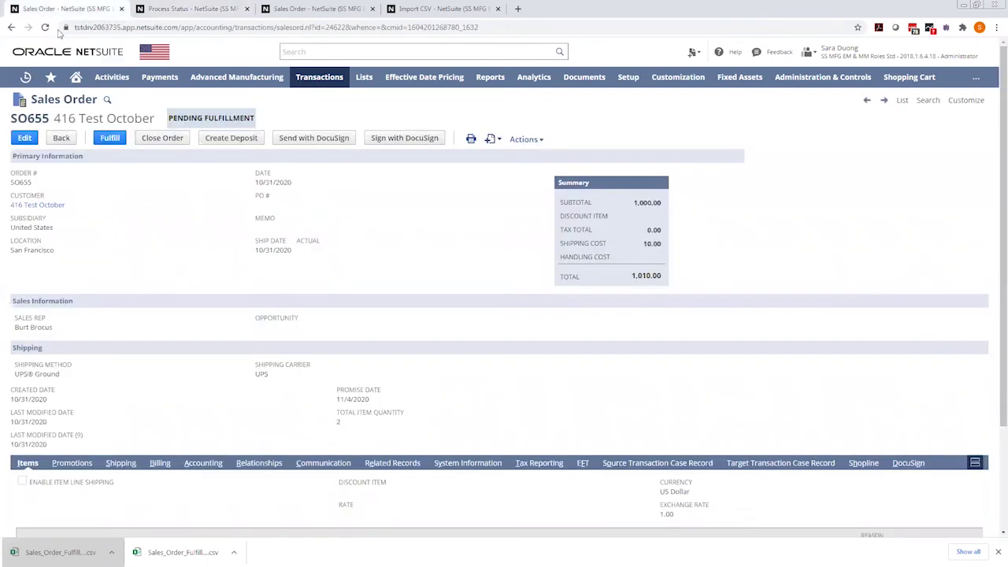
- Reload SO655 to see Pending Billing, then open item fulfillment IF467 from Related Records
{"action": "left_click", "coordinate": [45, 27]}
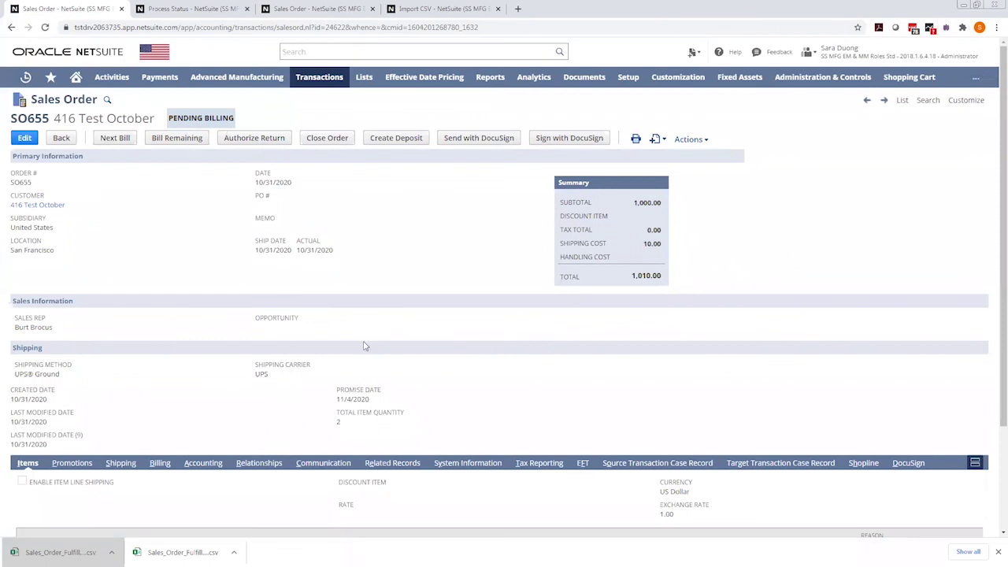
{"action": "left_click", "coordinate": [405, 470]}
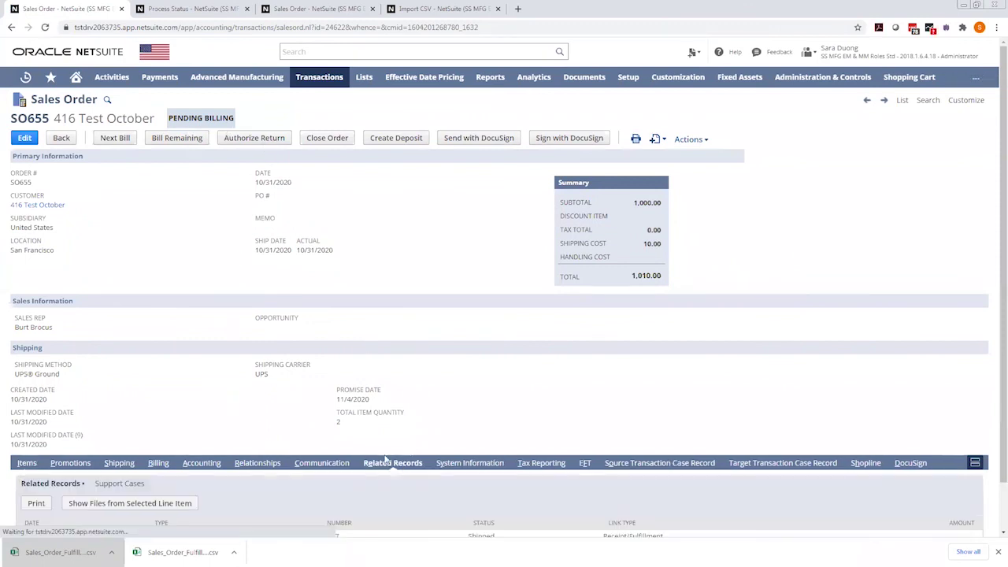
{"action": "scroll", "coordinate": [79, 506], "scroll_direction": "down", "scroll_amount": 1}
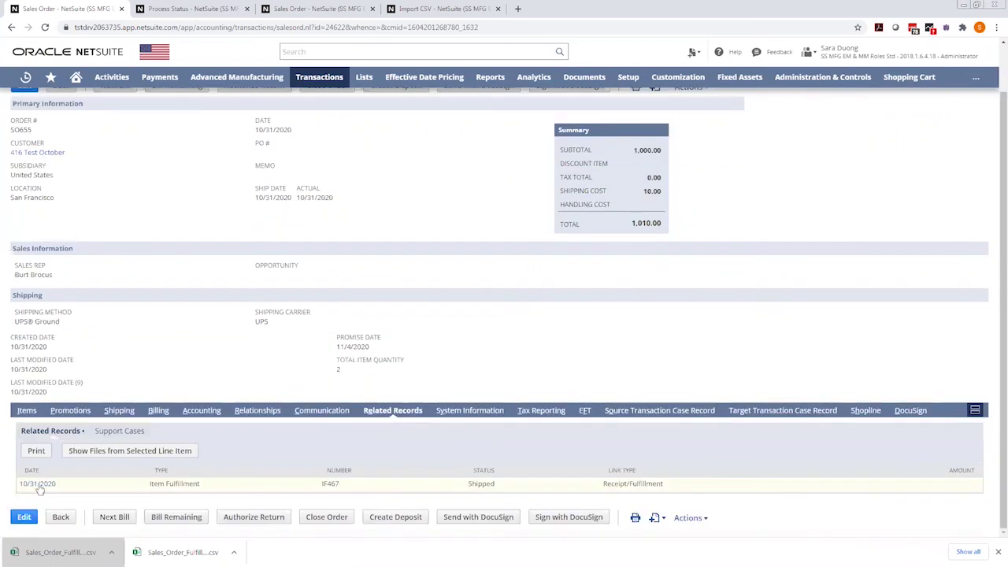
{"action": "left_click", "coordinate": [37, 484]}
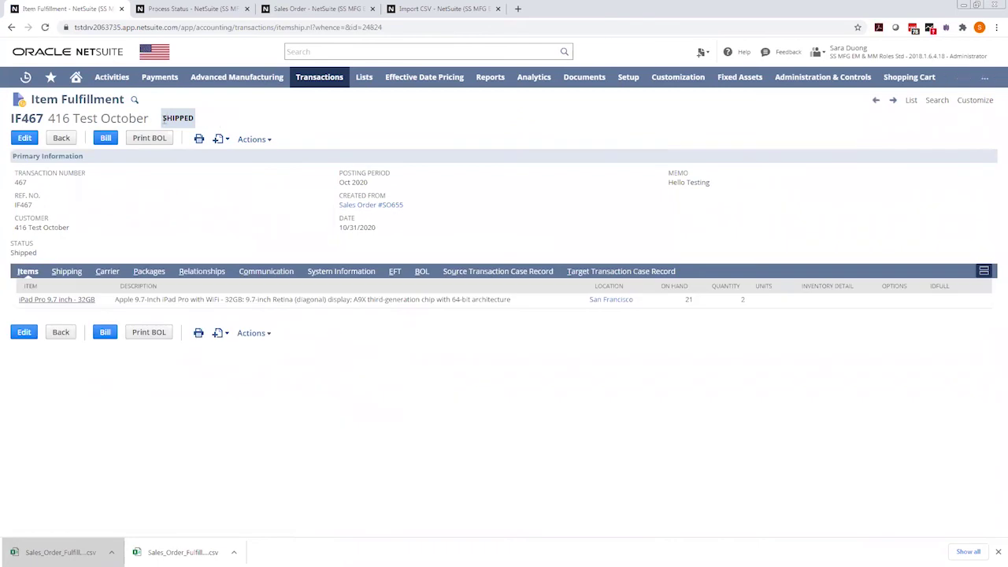
{"action": "left_click_drag", "start_coordinate": [665, 186], "coordinate": [754, 202]}
{"action": "left_click", "coordinate": [681, 194]}
{"action": "mouse_move", "coordinate": [199, 142]}
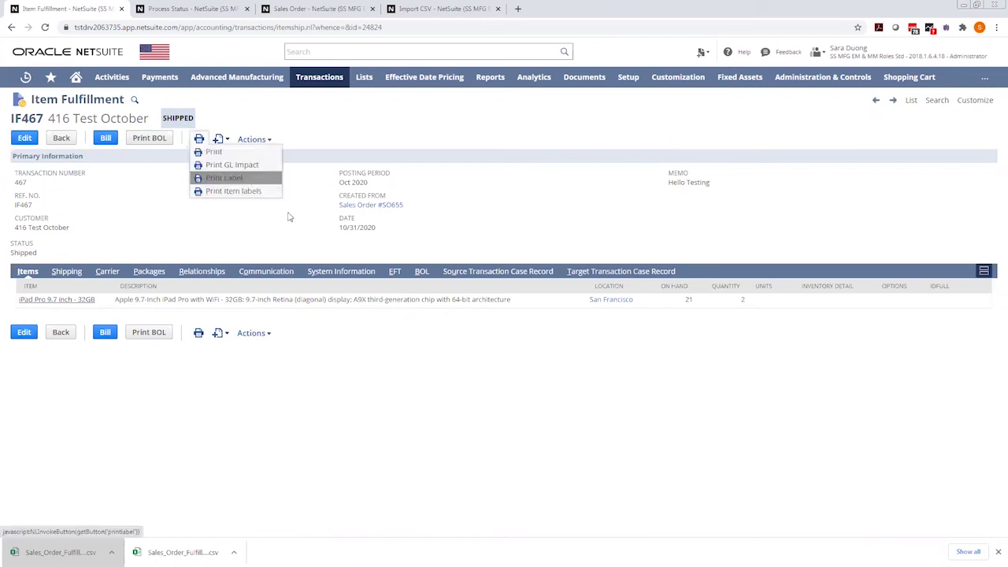